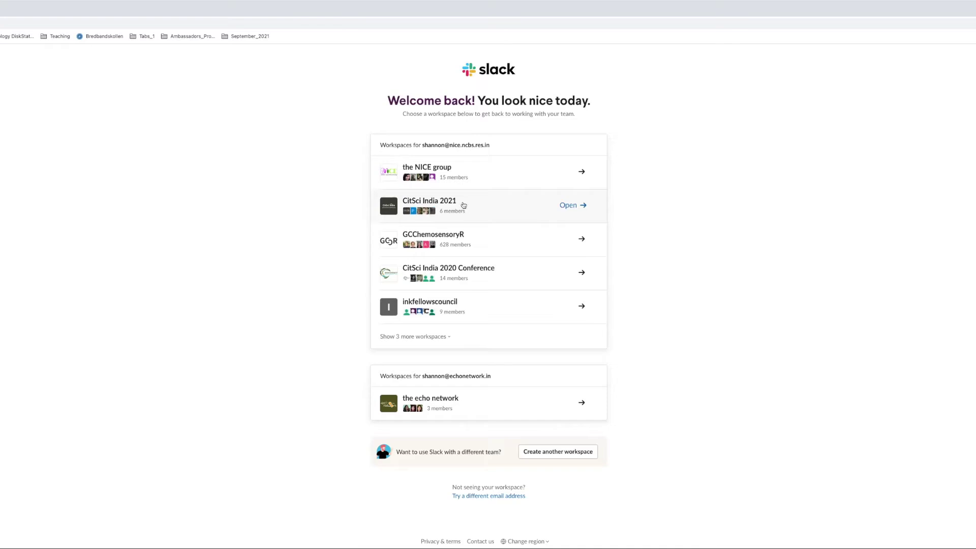
# Open the CitSci India 2021 workspace in the browser
pyautogui.click(566, 206)
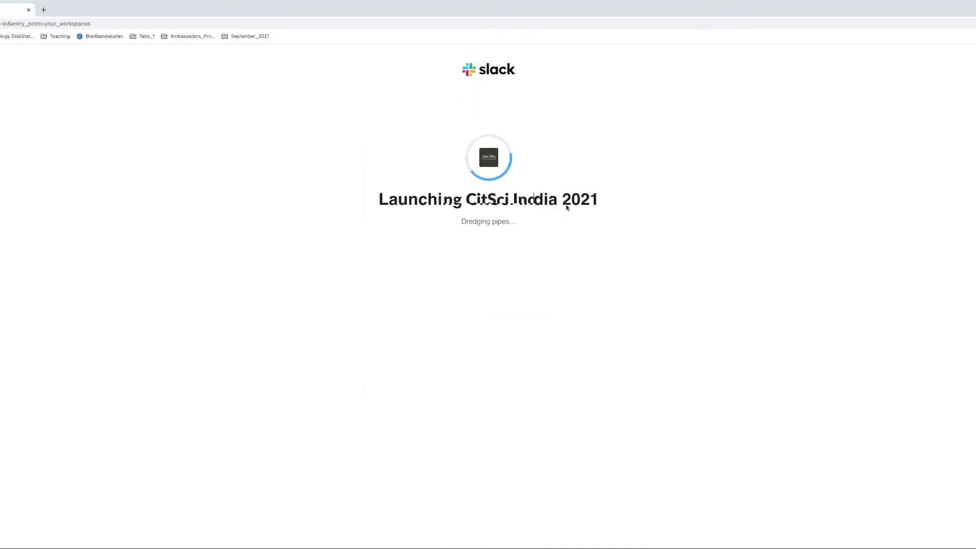
pyautogui.click(533, 232)
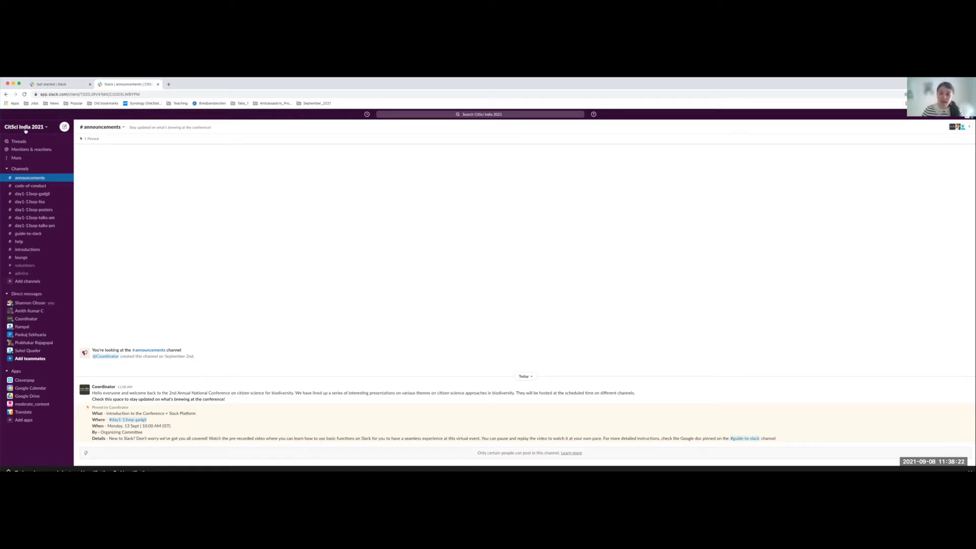
# Open your own profile for editing and save the profile details
pyautogui.click(966, 118)
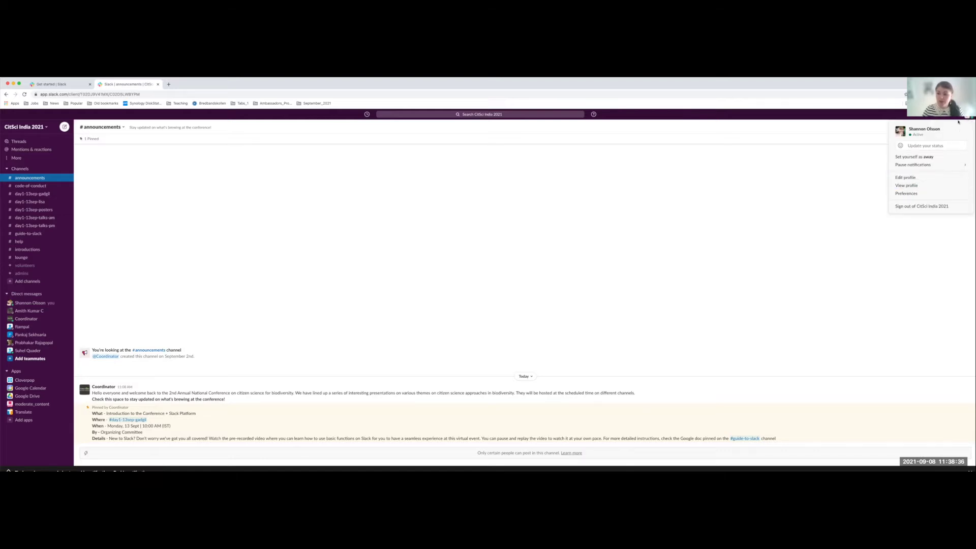
pyautogui.click(923, 177)
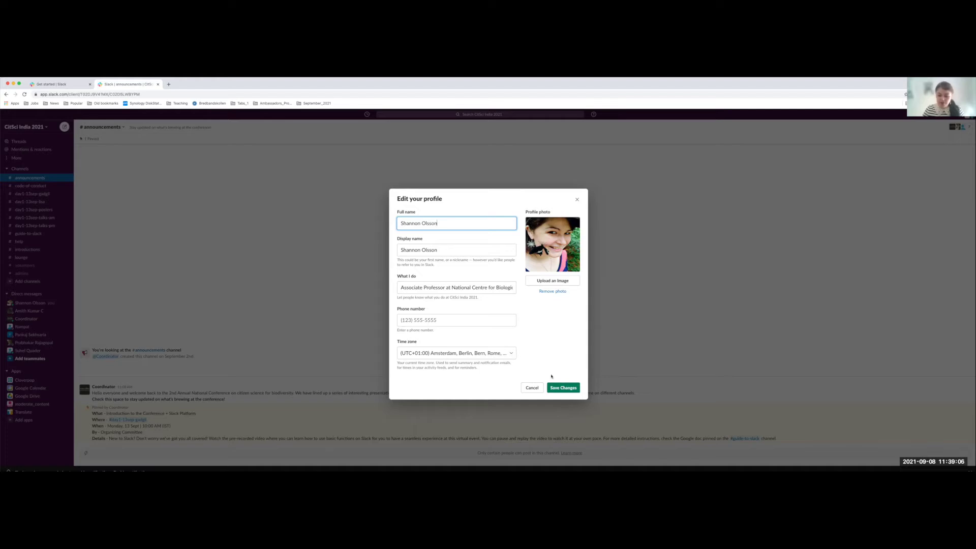
pyautogui.click(572, 389)
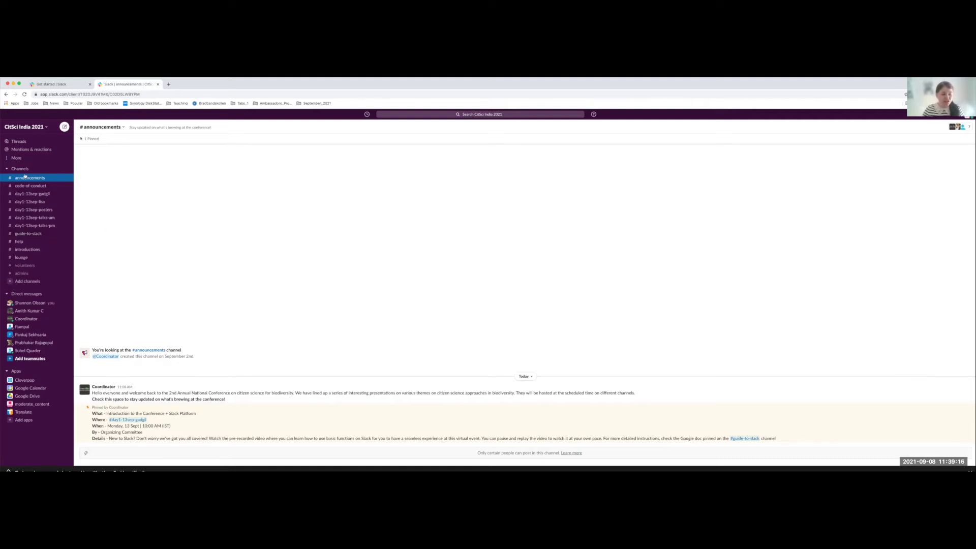
# Go to the guide-to-slack channel and open its pinned document "Quick tips to interact on Slack"
pyautogui.click(24, 231)
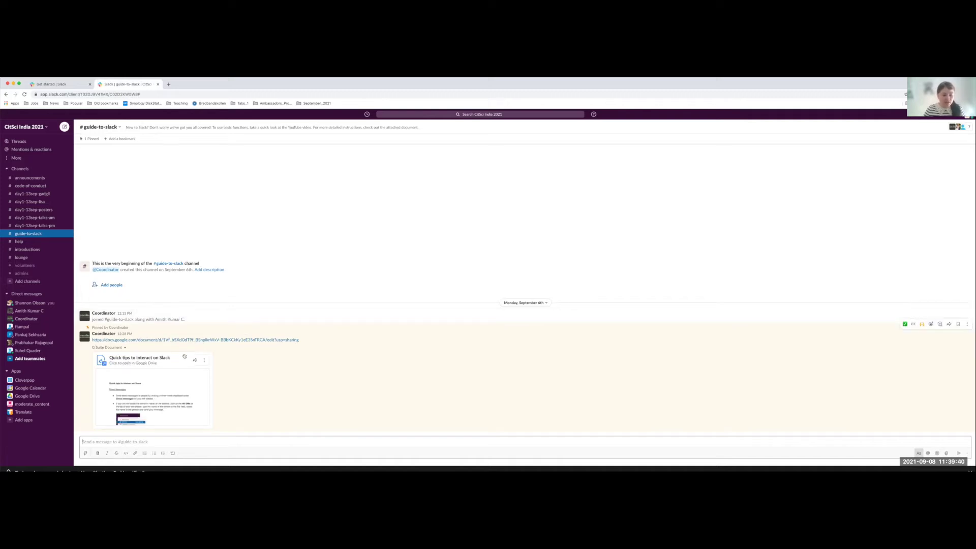
pyautogui.click(150, 377)
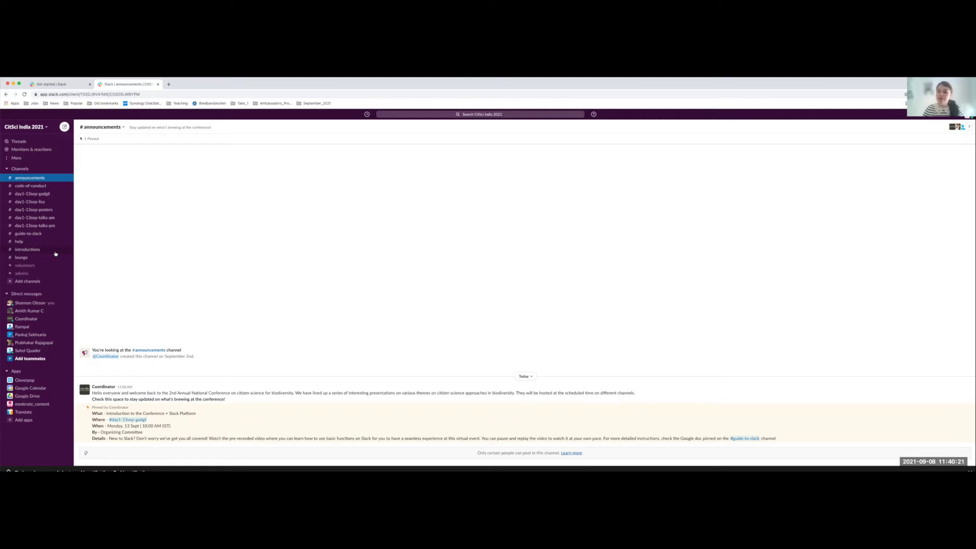
# Post a greeting in the introductions channel with your first name and "I am an Associate Professor at NCBS in Bangalore!"
pyautogui.click(22, 250)
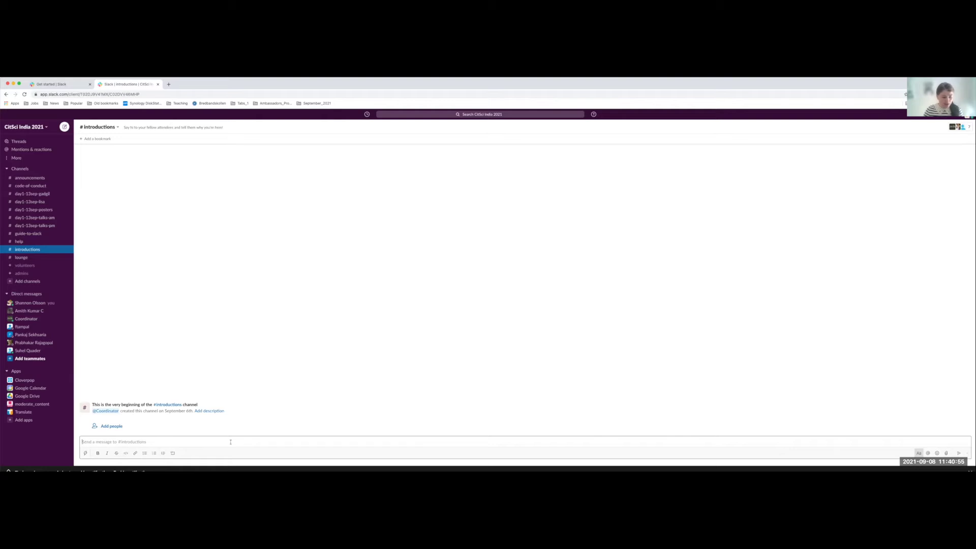
pyautogui.write('Hello')
pyautogui.write('! My name is Shannon. I am an Associate Professor at NCBS in Bangalore!')
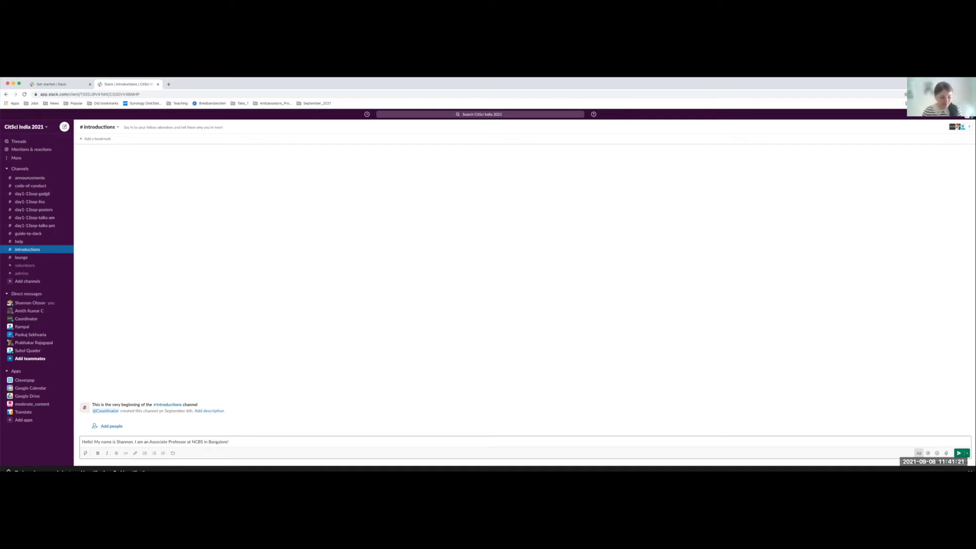
pyautogui.press('Return')
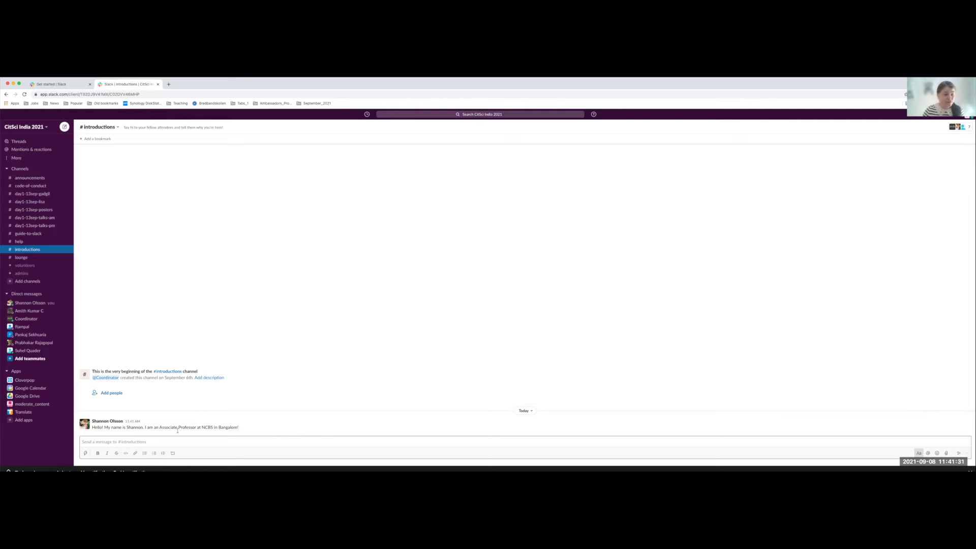
# Follow the session link in the announcements channel to day1-13sep-gadgil, and play and pause the keynote video there
pyautogui.click(36, 179)
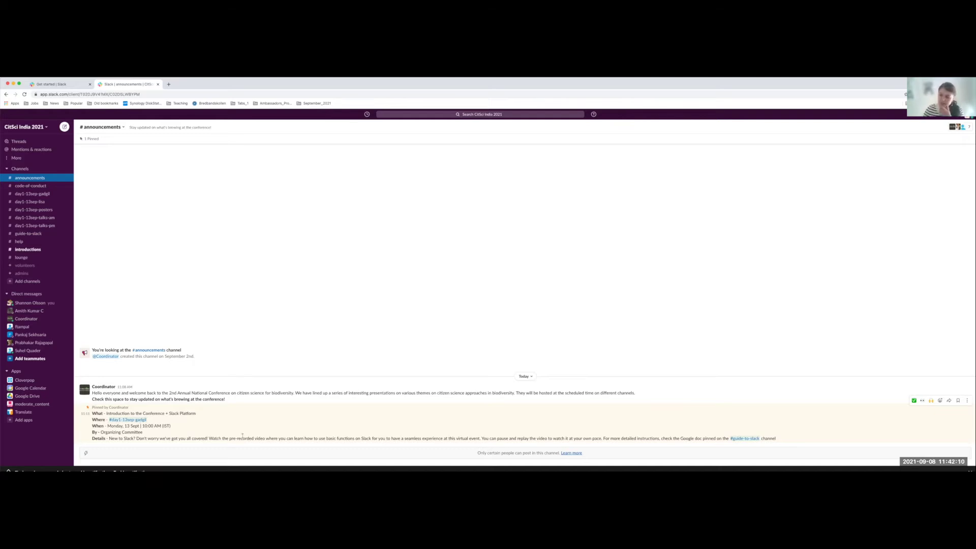
pyautogui.click(133, 420)
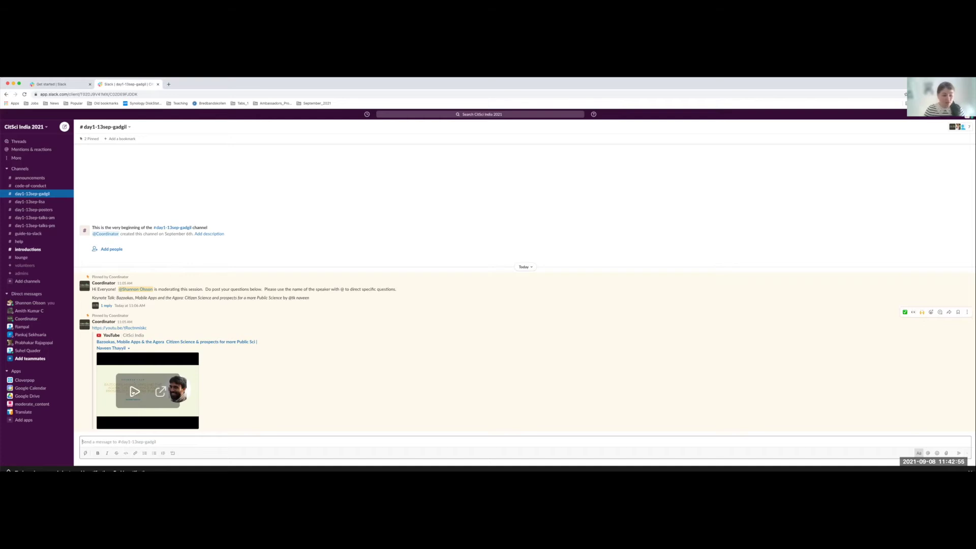
pyautogui.click(135, 392)
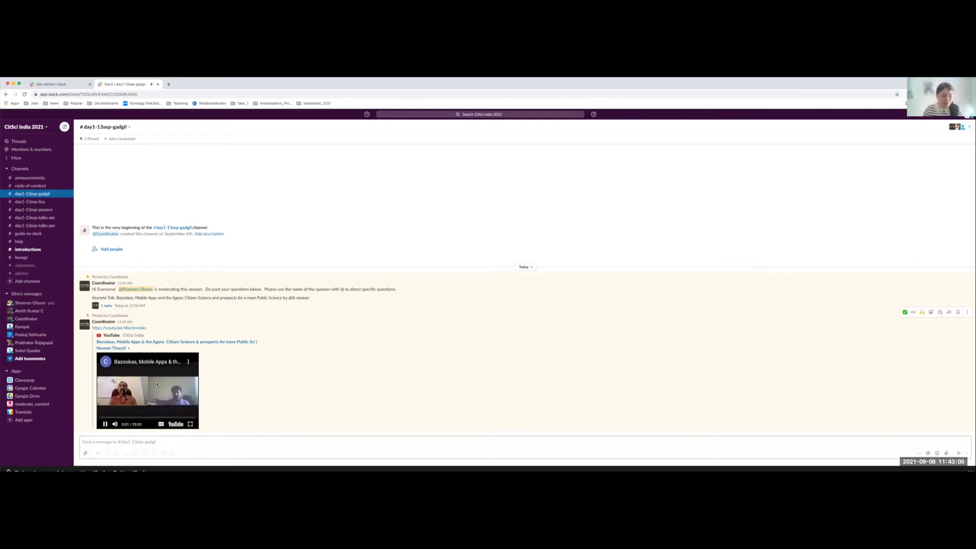
pyautogui.click(148, 391)
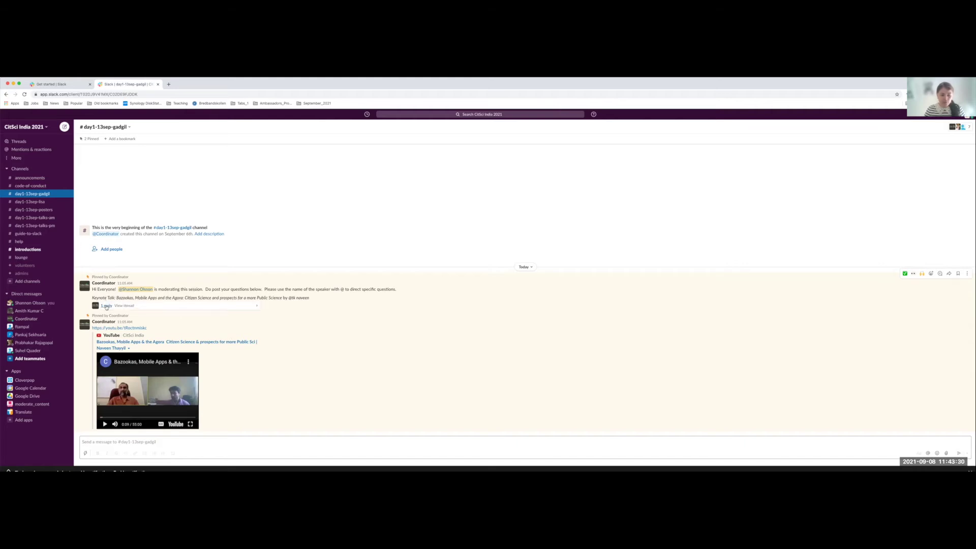
pyautogui.click(107, 305)
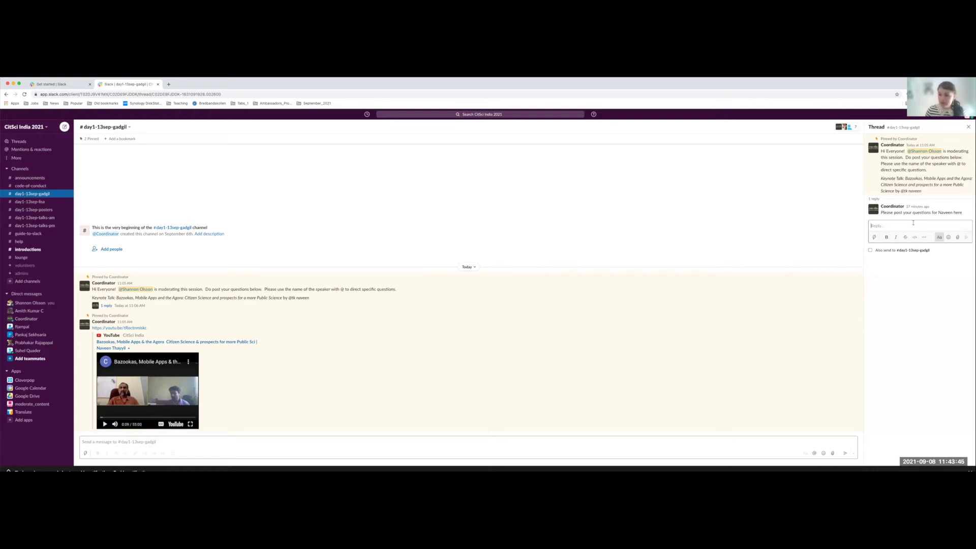
pyautogui.write('Why did you')
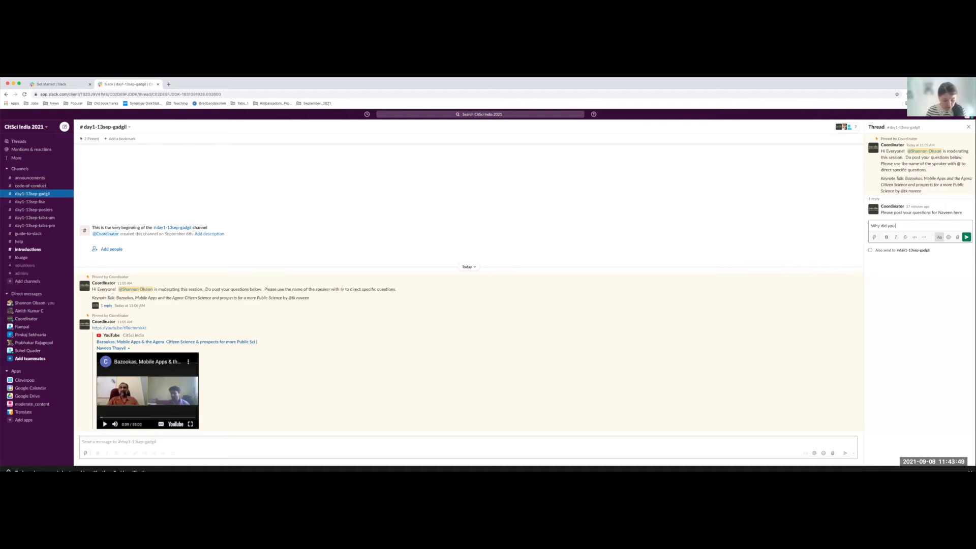
pyautogui.write(' choose this study site?')
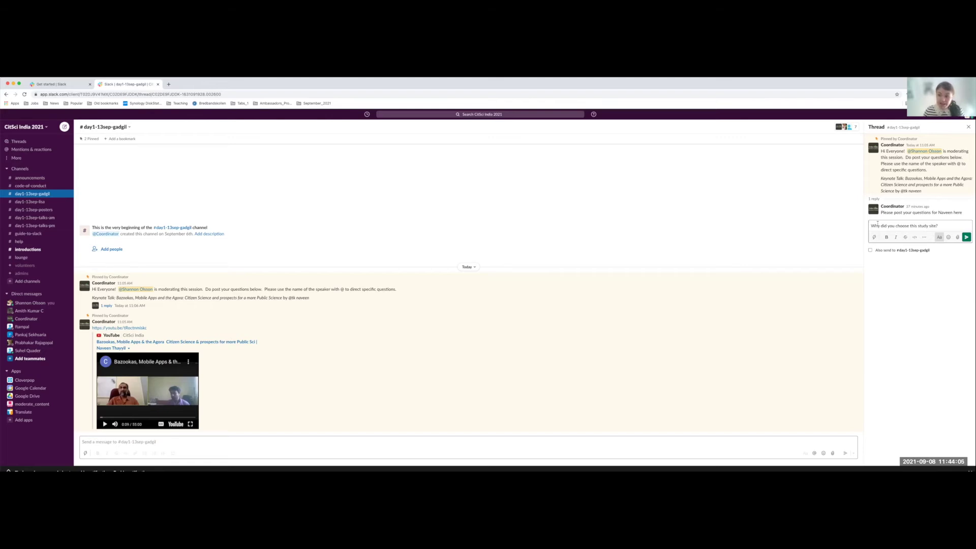
pyautogui.write('@')
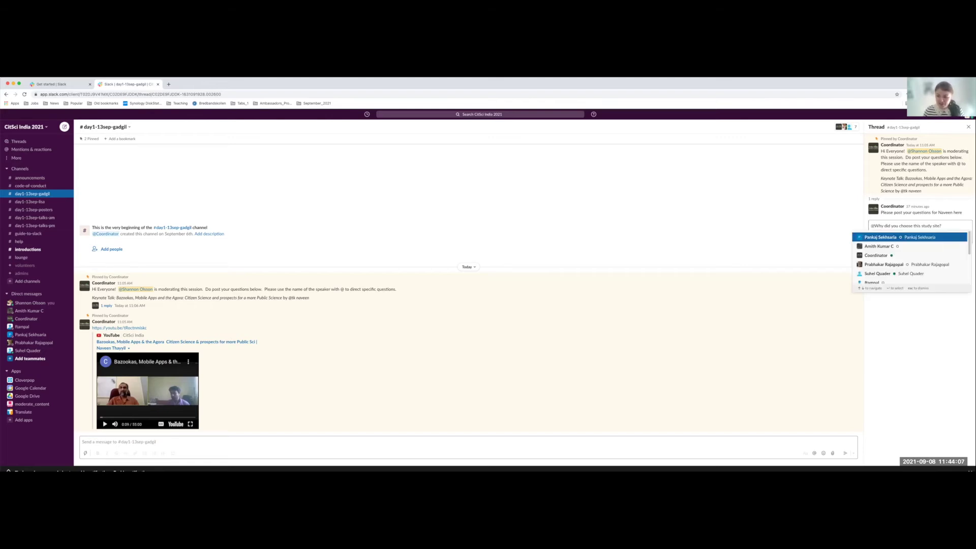
pyautogui.click(882, 256)
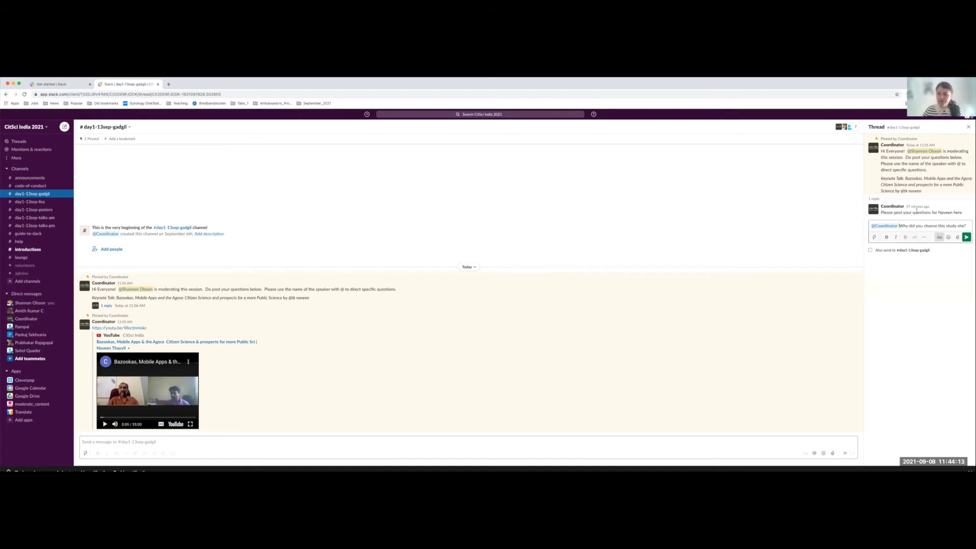
pyautogui.press('Return')
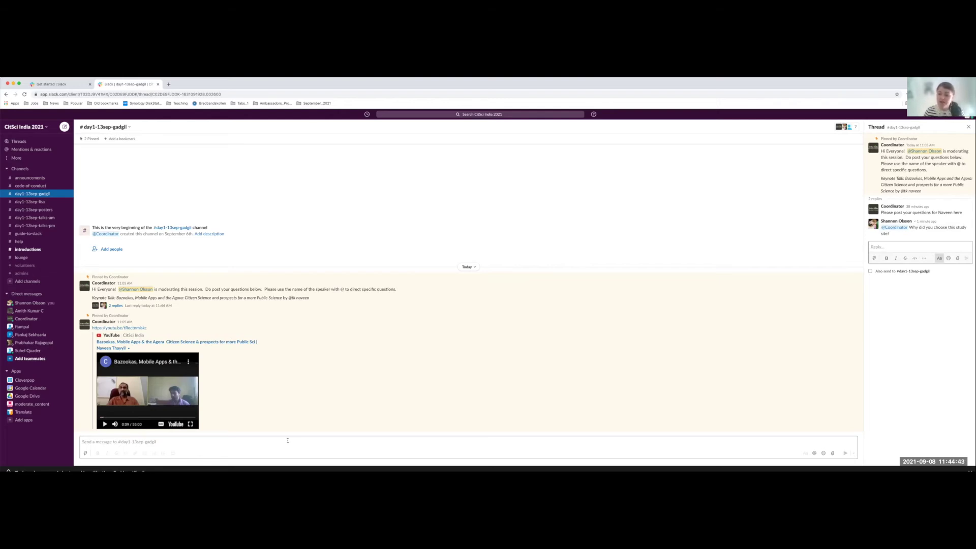
# Ask in the lounge channel: "What do you think is the most important need to increase the number of citizen science projects in India right now?"
pyautogui.click(22, 258)
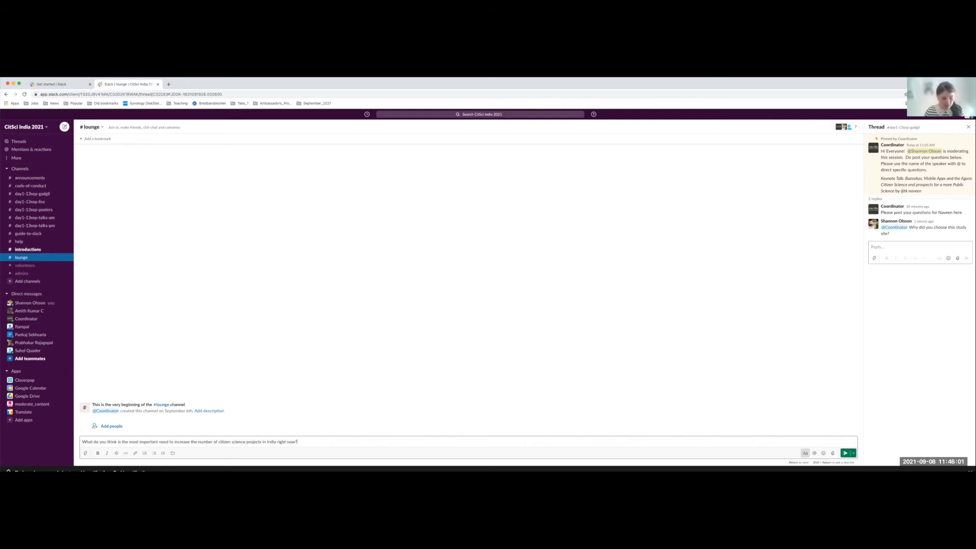
pyautogui.press('Return')
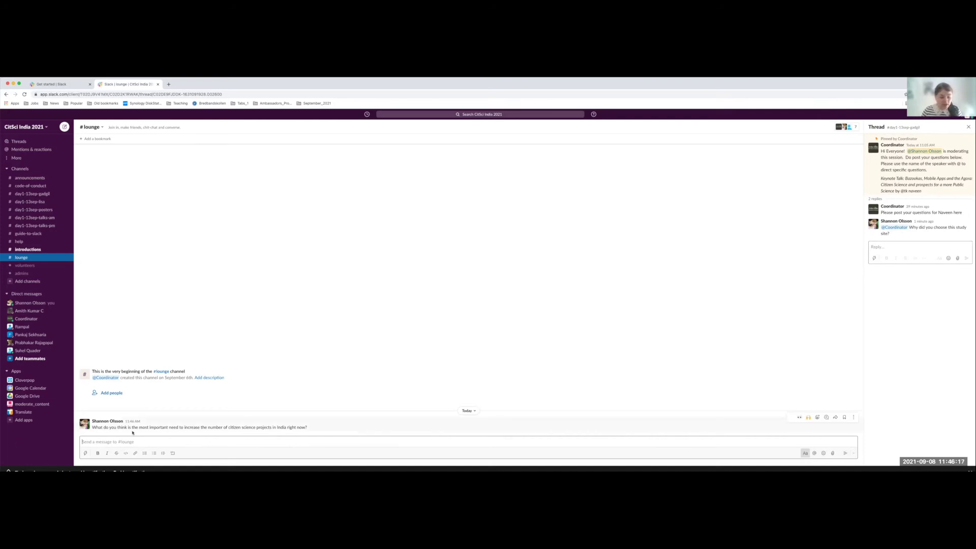
# Start a thread on the lounge question and reply with "I'd like to hear your thoughts!"
pyautogui.click(167, 424)
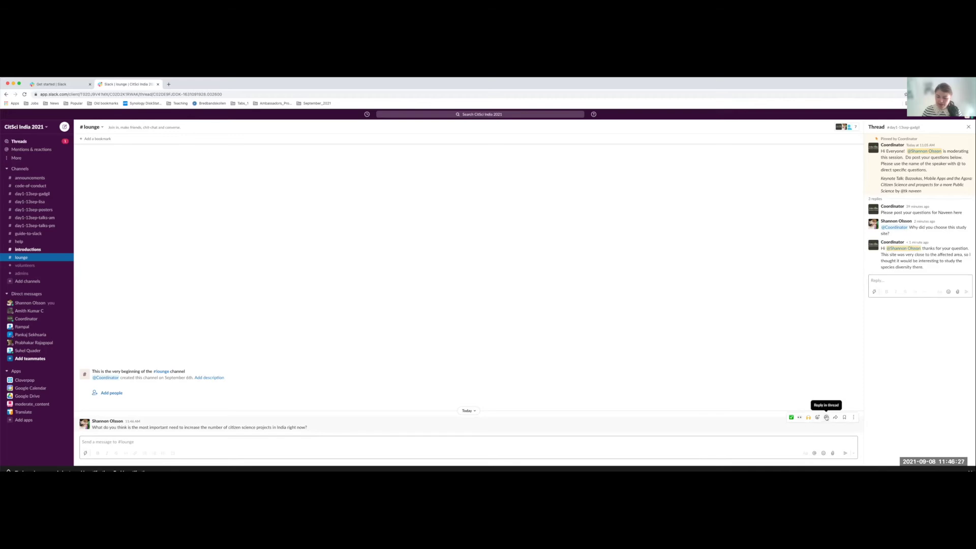
pyautogui.click(826, 417)
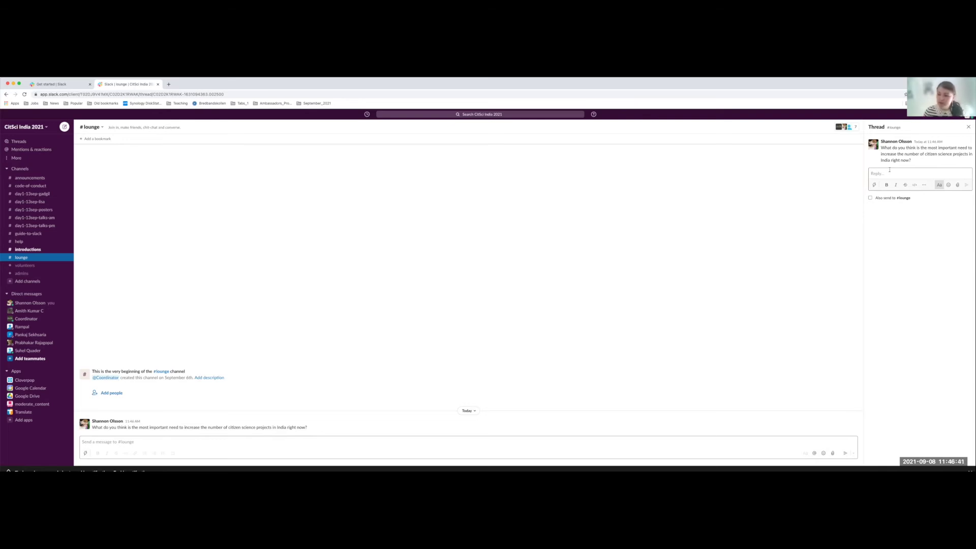
pyautogui.write("I'd like to hear your thoughts!")
pyautogui.press('Return')
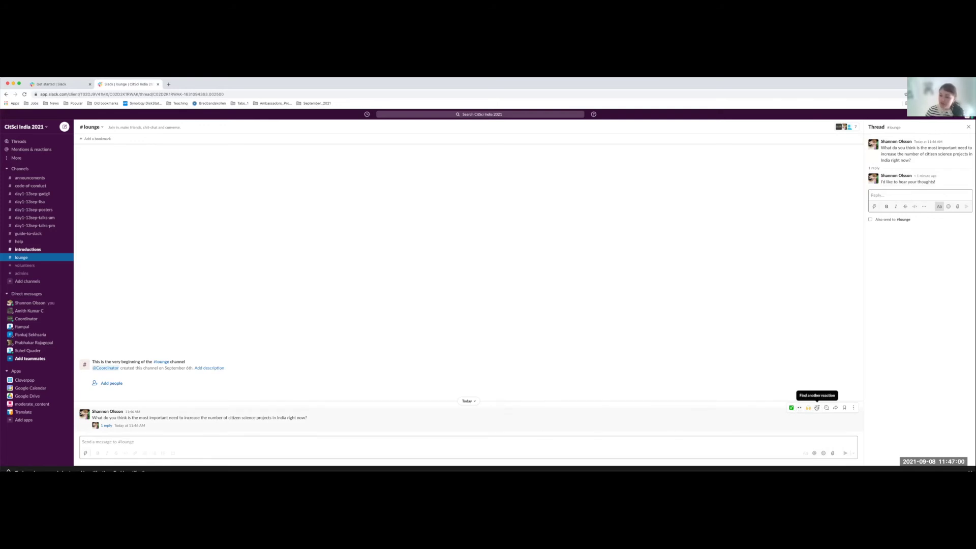
# Add a heart reaction to the lounge question and a thumbs-up reaction to your own greeting in the introductions channel
pyautogui.click(816, 407)
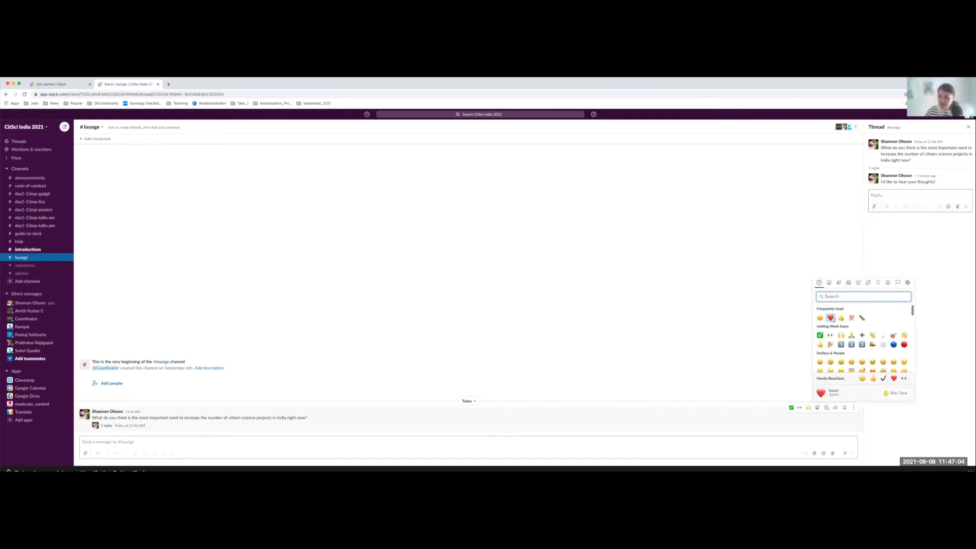
pyautogui.click(830, 318)
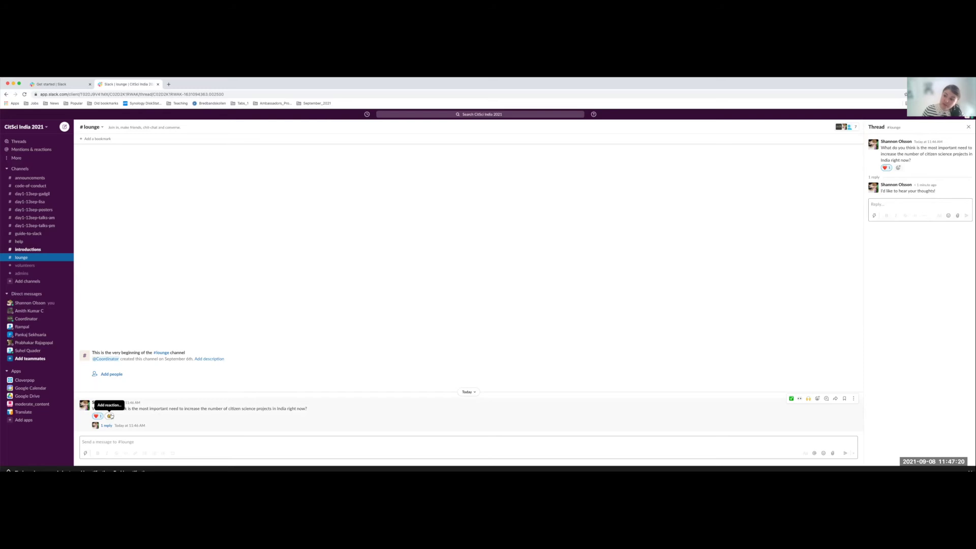
pyautogui.click(24, 250)
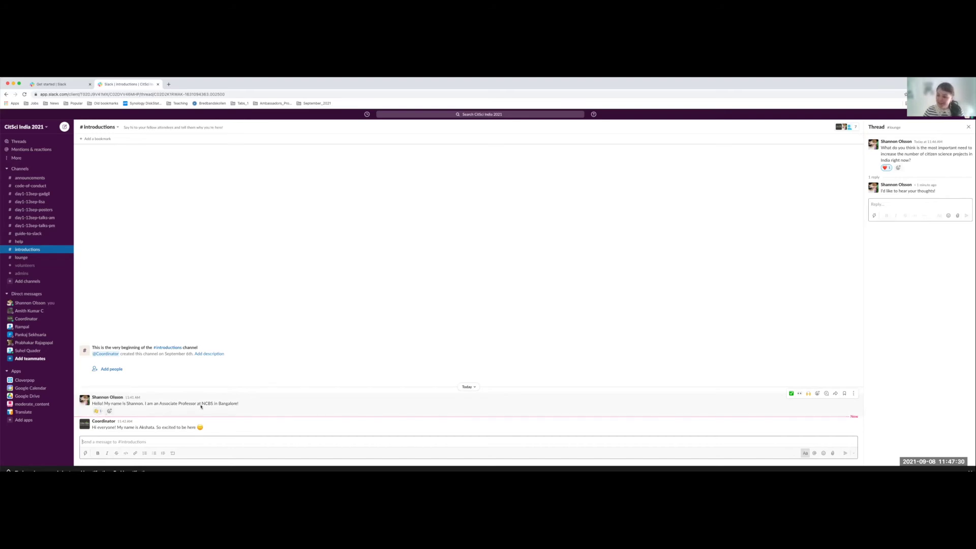
pyautogui.click(108, 411)
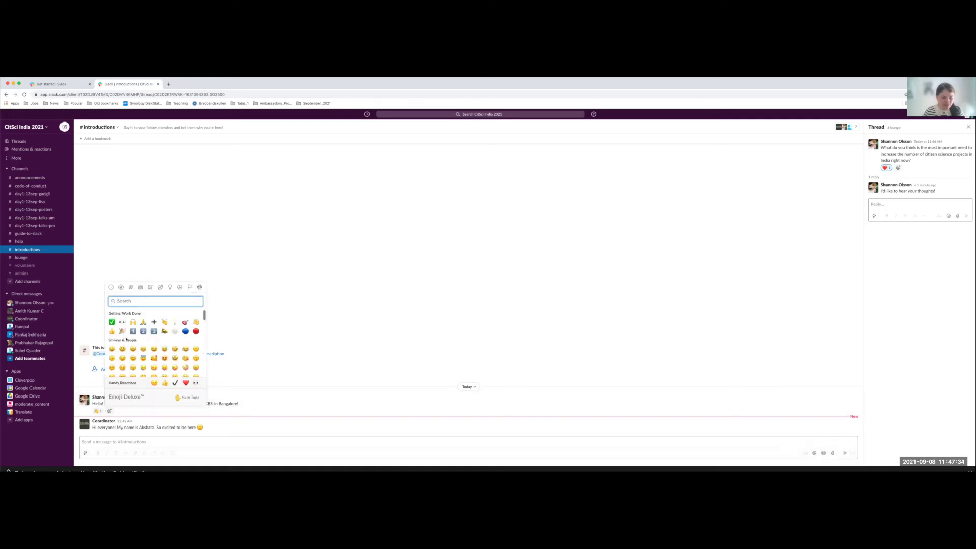
pyautogui.click(114, 332)
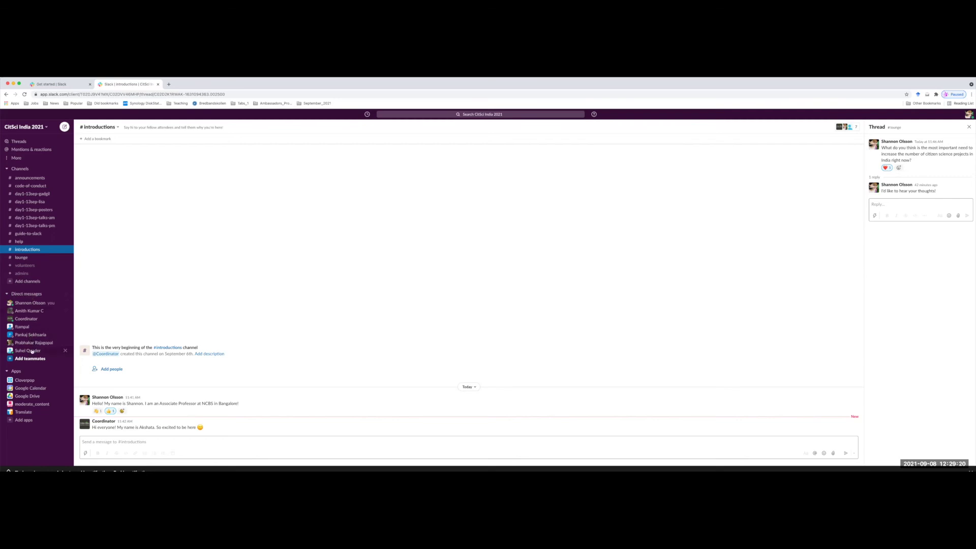
# View the direct conversation with Coordinator and start a new direct message with Coordinator as the recipient
pyautogui.click(27, 319)
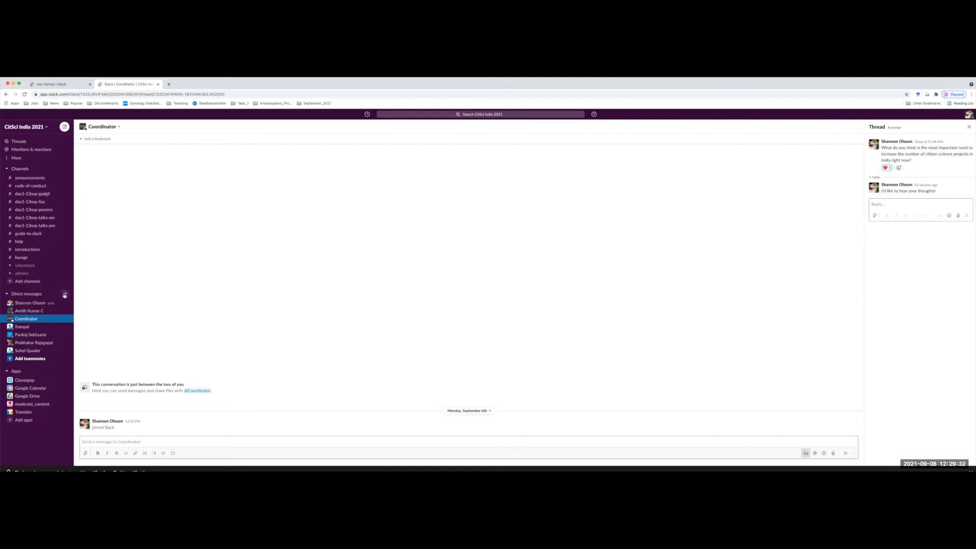
pyautogui.click(65, 294)
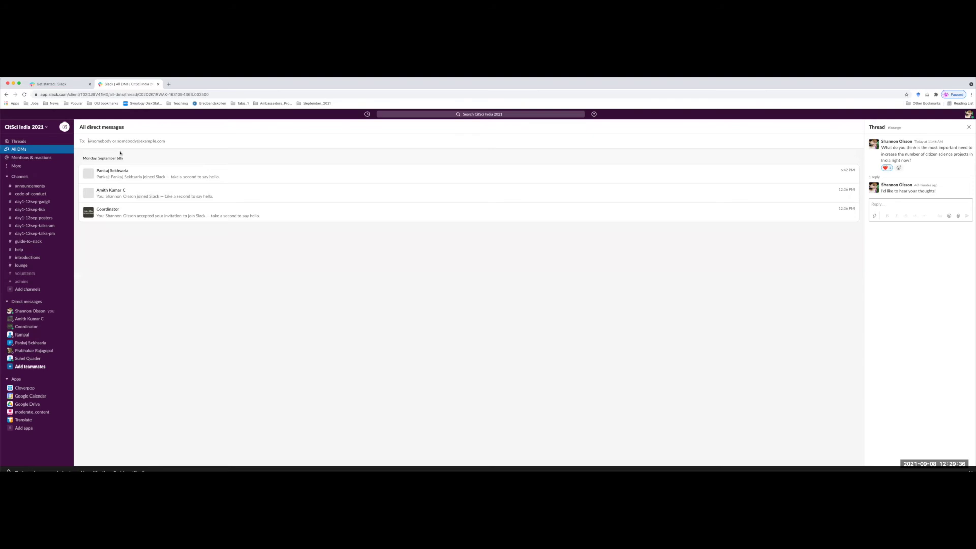
pyautogui.write('@')
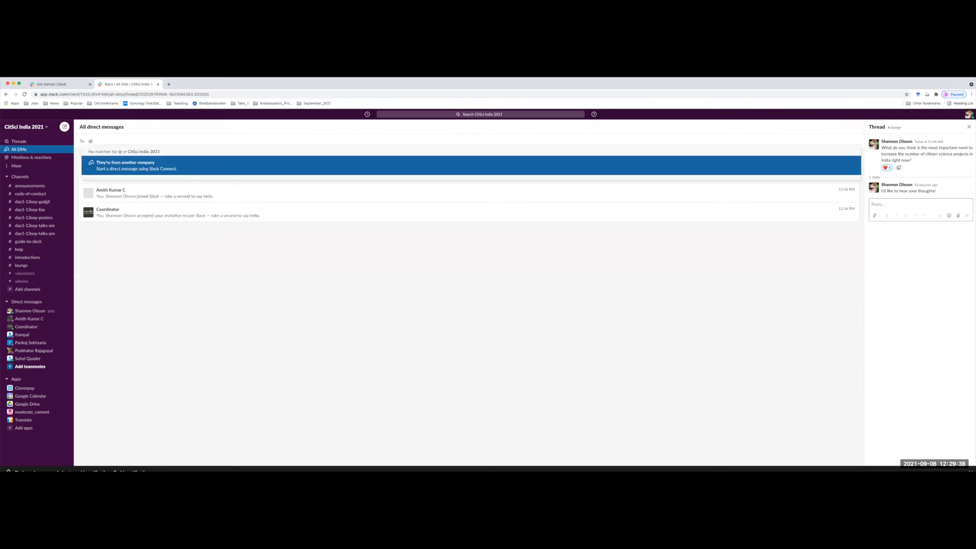
pyautogui.write('coo')
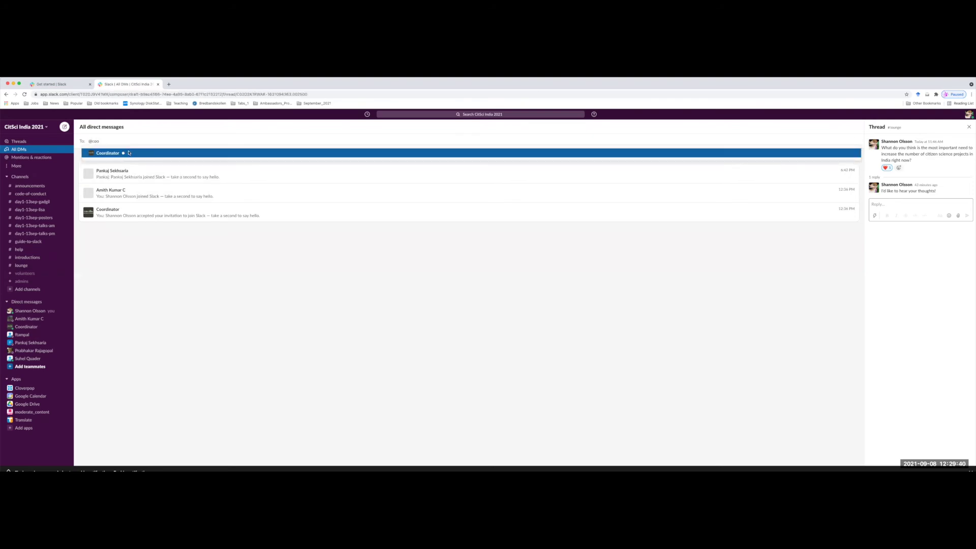
pyautogui.click(129, 152)
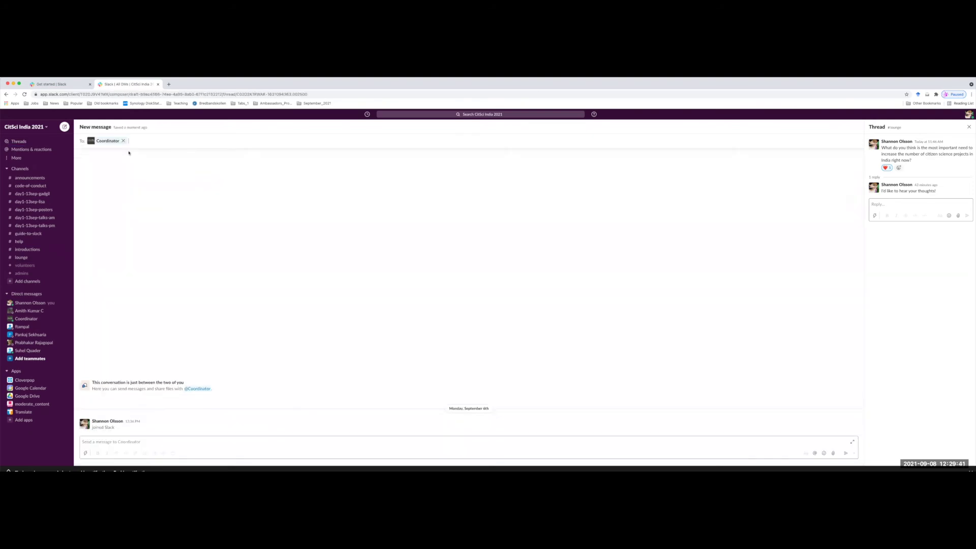
# Write the message "Hi!" to Coordinator and send it as a direct message
pyautogui.click(148, 440)
pyautogui.write('Hi!')
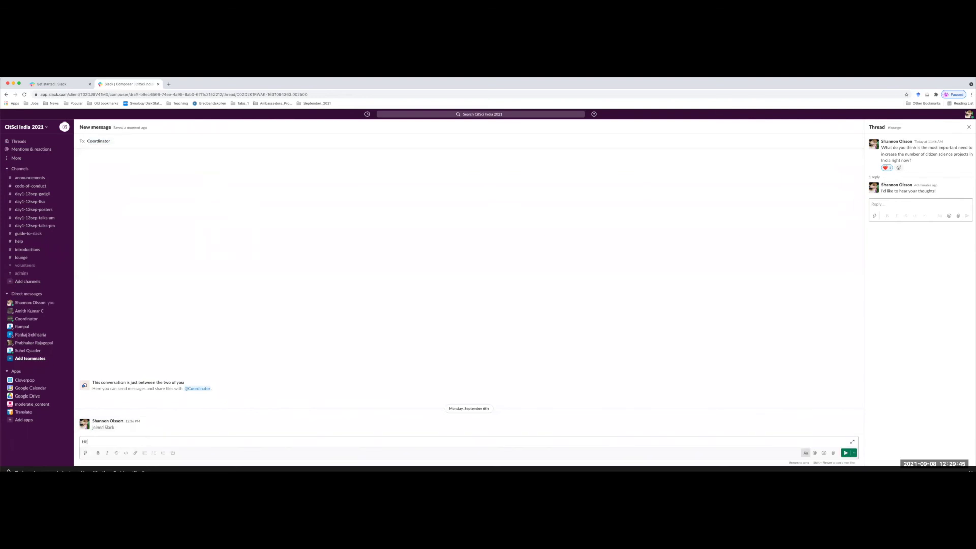
pyautogui.press('Return')
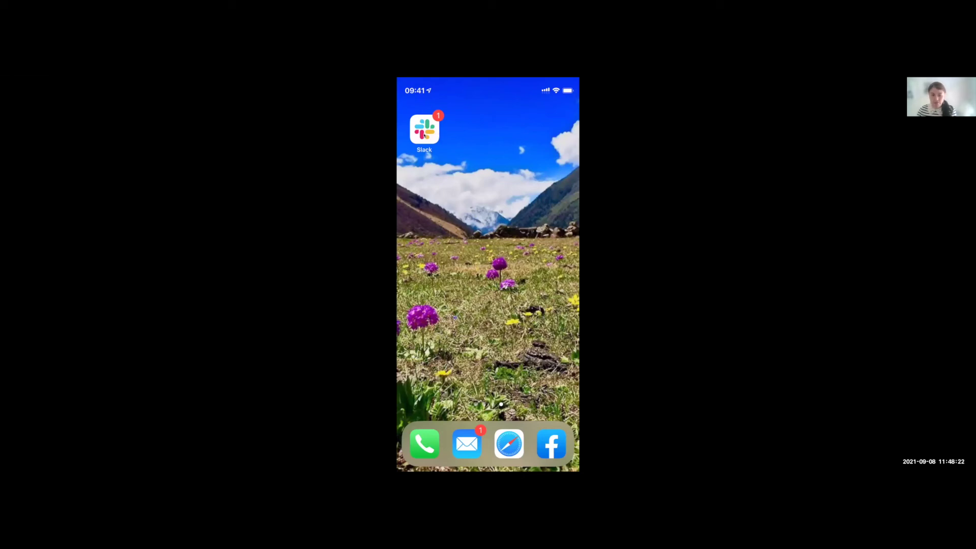
# Switch to the Slack mobile app, go back from the poster thread to the channel list, and view the pinned posts in day1-13sep-gadgil
pyautogui.click(425, 134)
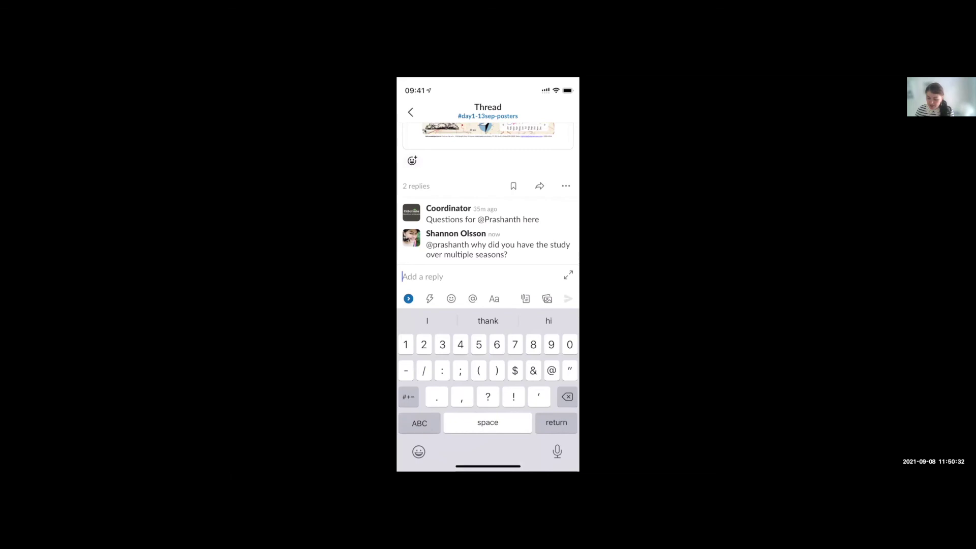
pyautogui.click(410, 112)
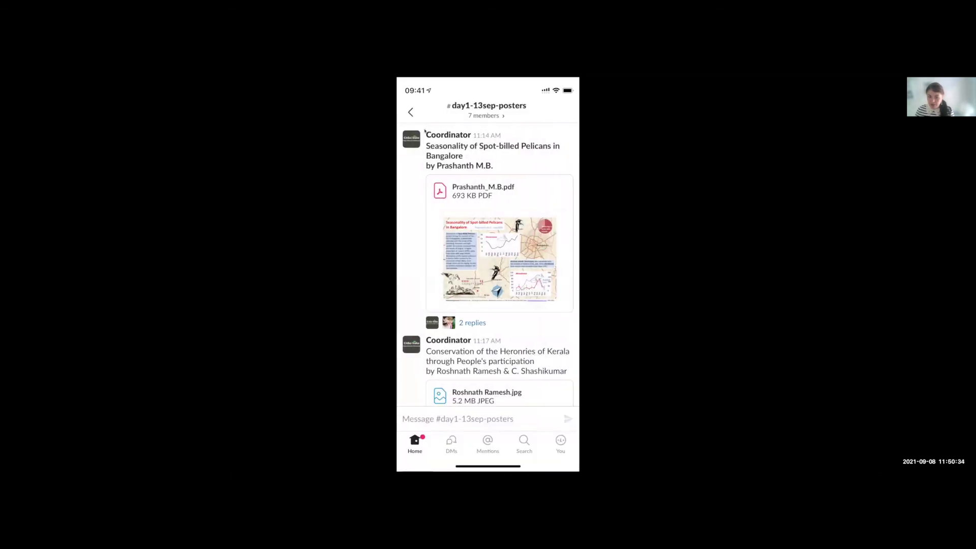
pyautogui.click(410, 112)
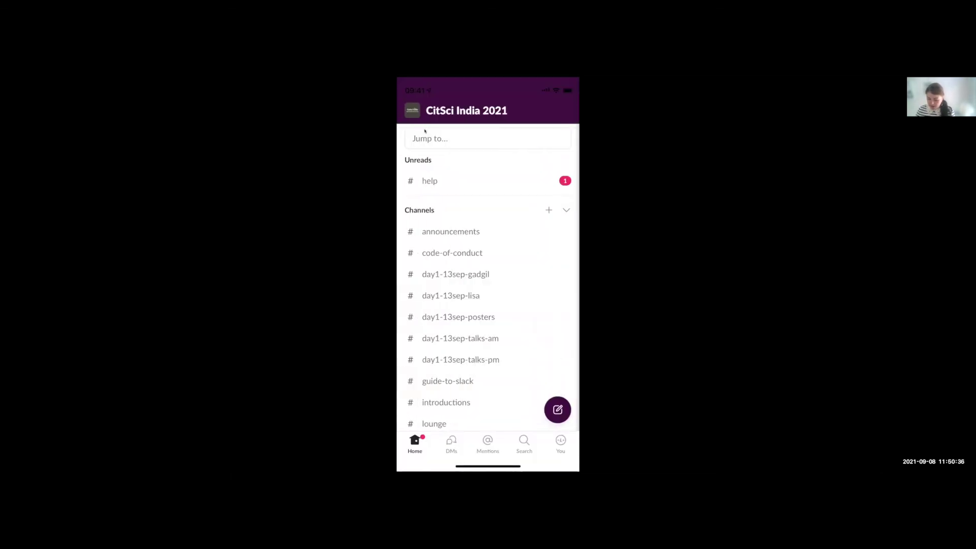
pyautogui.scroll(-2, 425, 131)
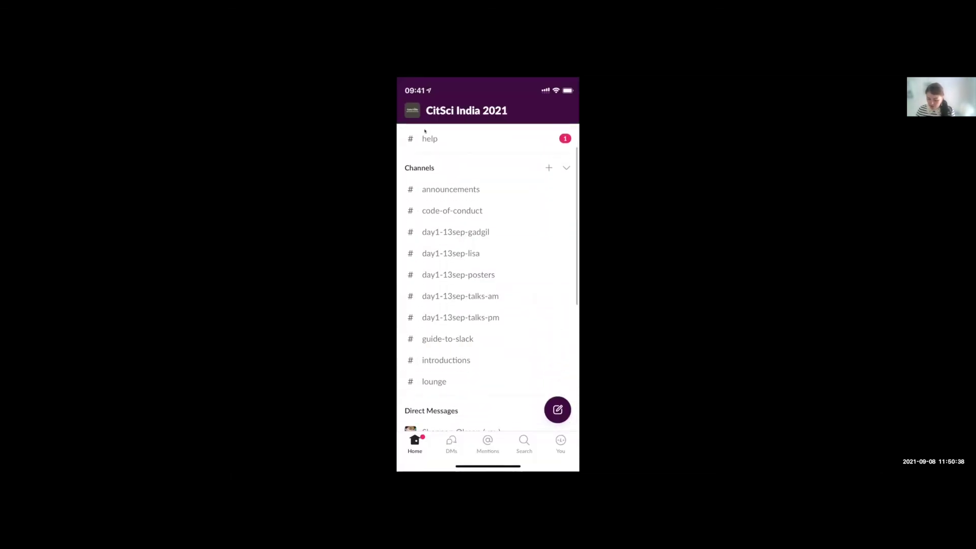
pyautogui.click(455, 232)
pyautogui.scroll(-2, 424, 131)
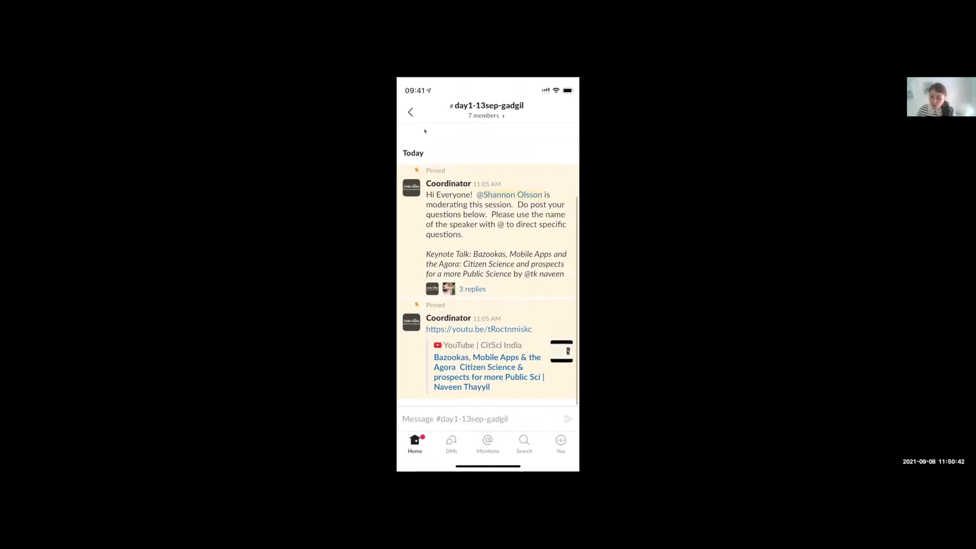